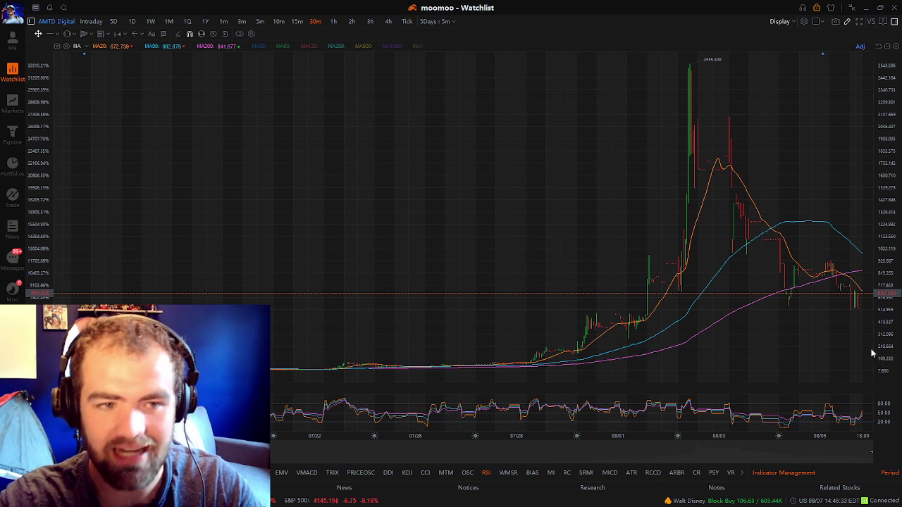
Search 'amtd' and open the AMTD IDEA Group chart from the results.
{"action": "left_click", "coordinate": [63, 7]}
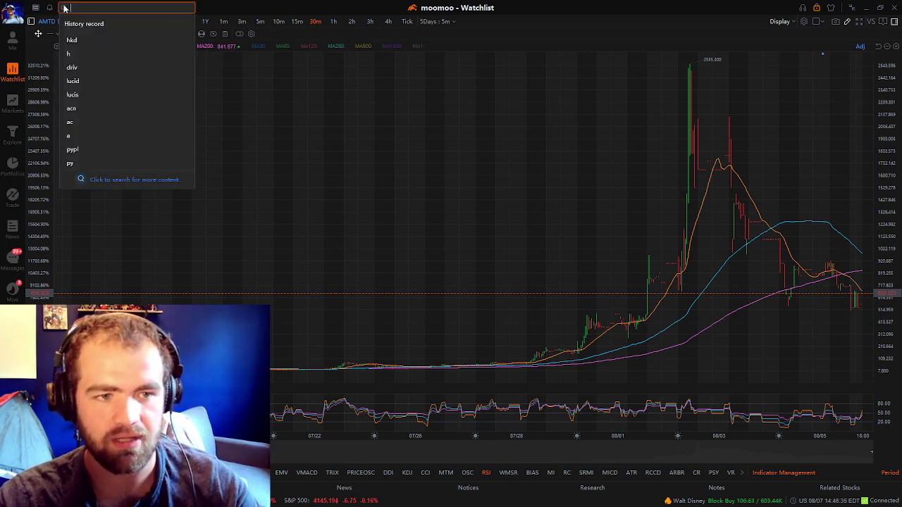
{"action": "type", "text": "amt"}
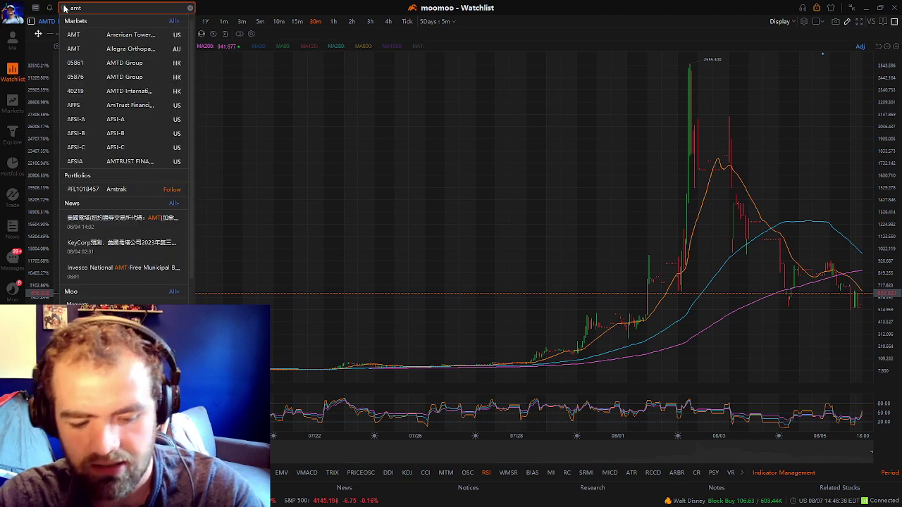
{"action": "type", "text": "d"}
{"action": "left_click", "coordinate": [97, 34]}
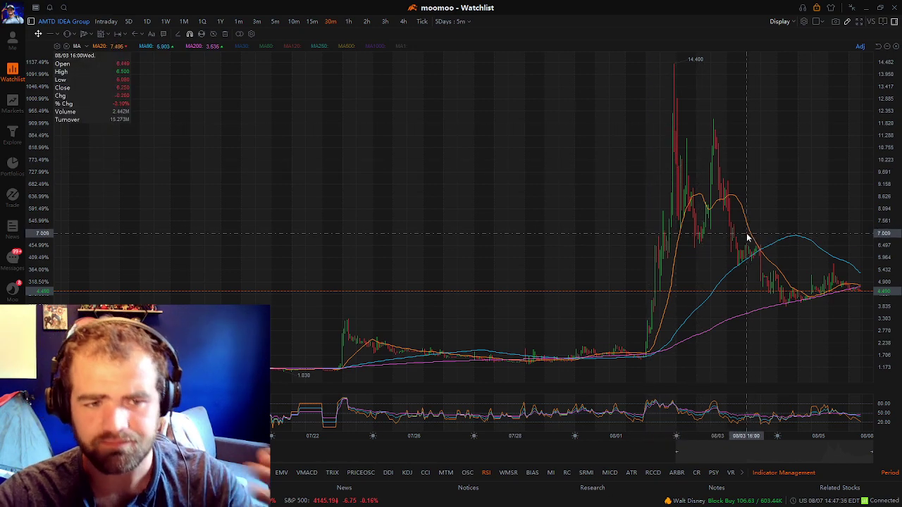
Search for GameStop (gme), open its chart, and switch to 1D daily candles.
{"action": "left_click", "coordinate": [65, 7]}
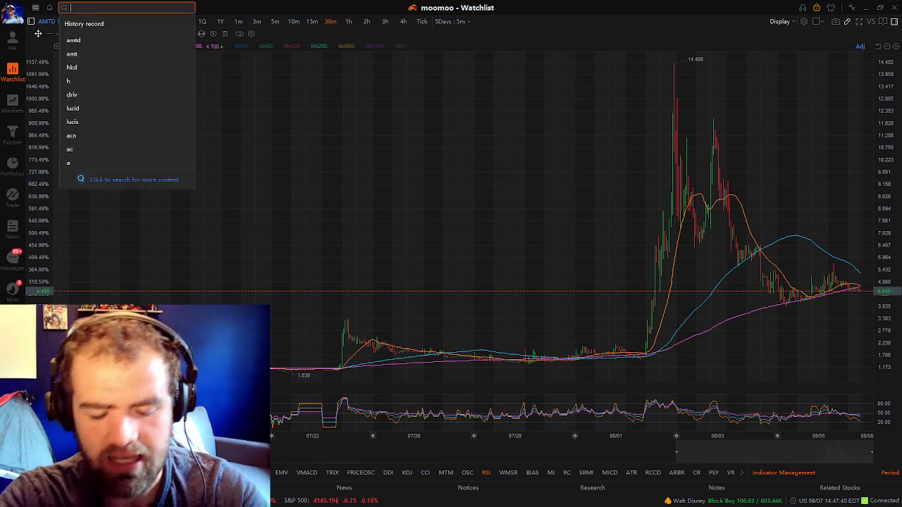
{"action": "type", "text": "gme"}
{"action": "left_click", "coordinate": [88, 32]}
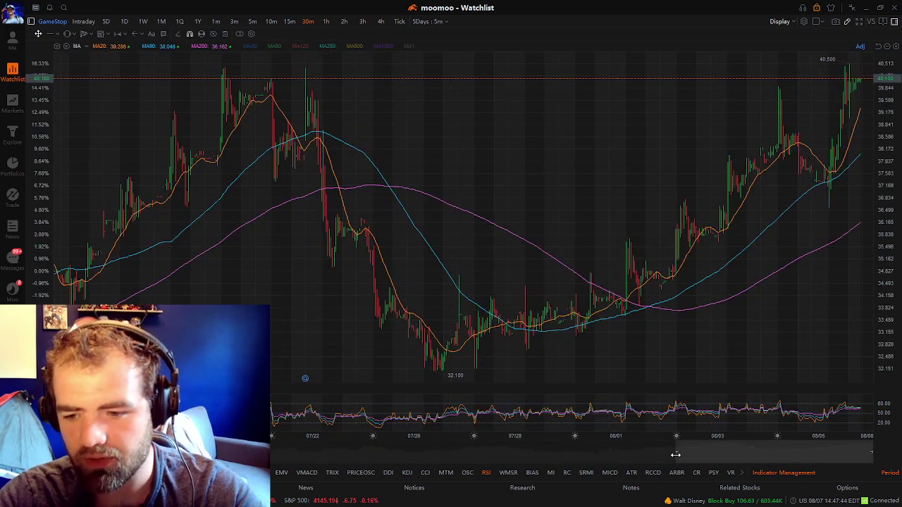
{"action": "scroll", "coordinate": [493, 423], "scroll_direction": "down", "scroll_amount": 3}
{"action": "scroll", "coordinate": [493, 281], "scroll_direction": "down", "scroll_amount": 3}
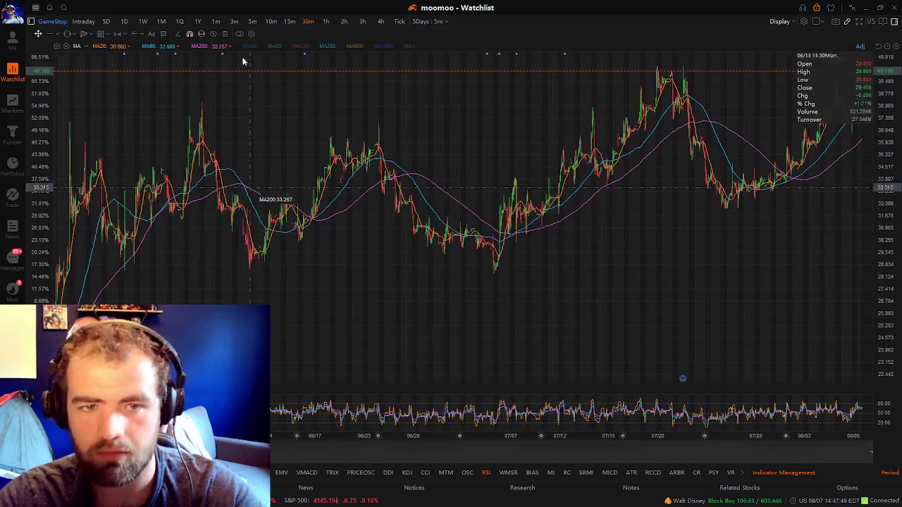
{"action": "left_click", "coordinate": [124, 22]}
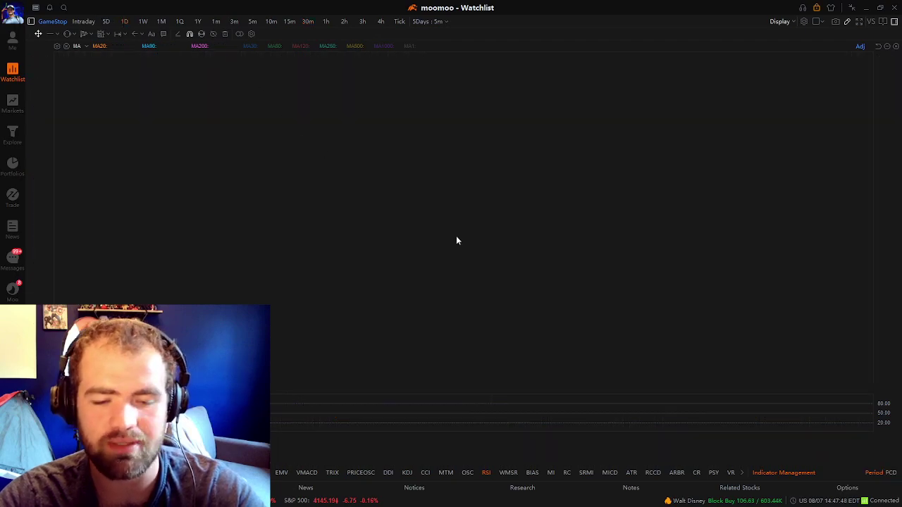
{"action": "scroll", "coordinate": [702, 319], "scroll_direction": "up", "scroll_amount": 3}
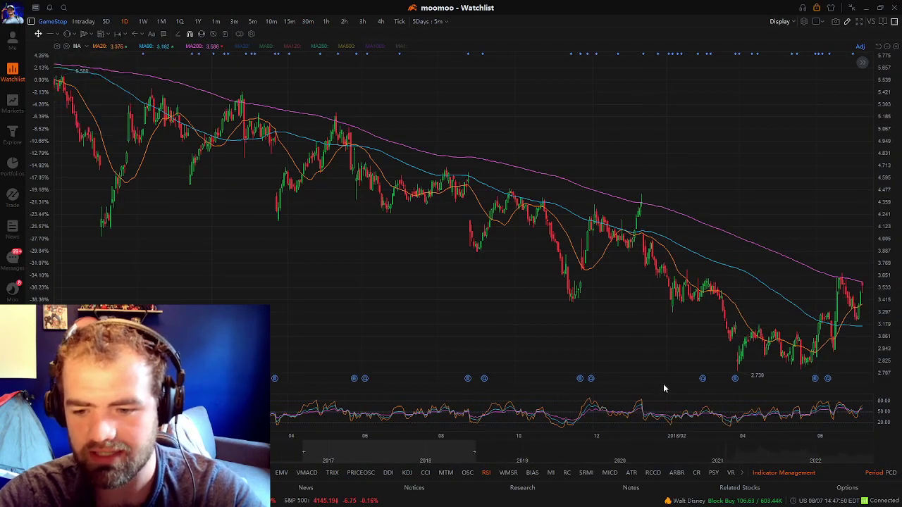
{"action": "scroll", "coordinate": [663, 373], "scroll_direction": "down", "scroll_amount": 2}
{"action": "scroll", "coordinate": [663, 362], "scroll_direction": "up", "scroll_amount": 3}
{"action": "scroll", "coordinate": [574, 346], "scroll_direction": "down", "scroll_amount": 3}
{"action": "scroll", "coordinate": [584, 352], "scroll_direction": "down", "scroll_amount": 3}
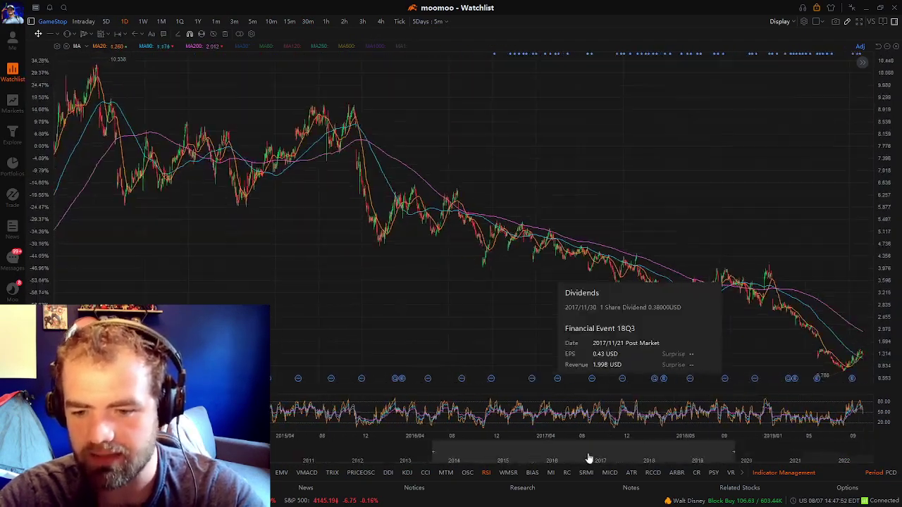
{"action": "scroll", "coordinate": [621, 338], "scroll_direction": "down", "scroll_amount": 4}
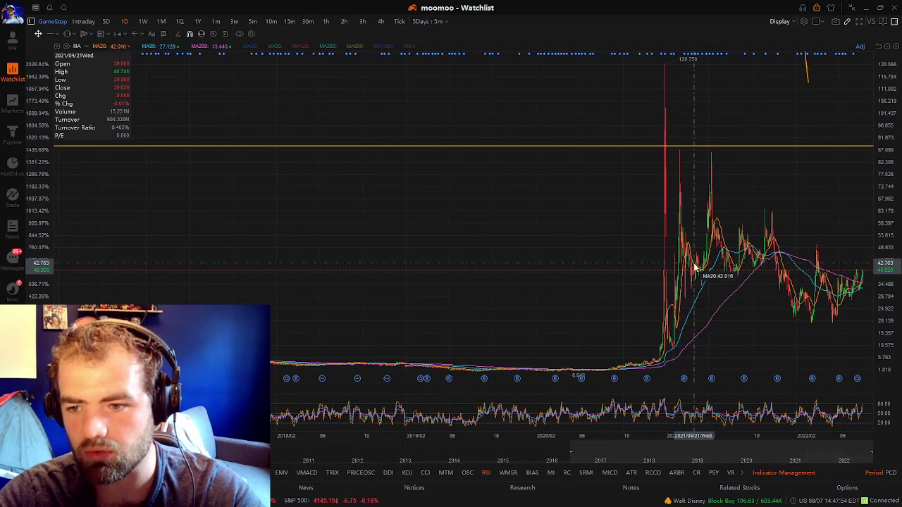